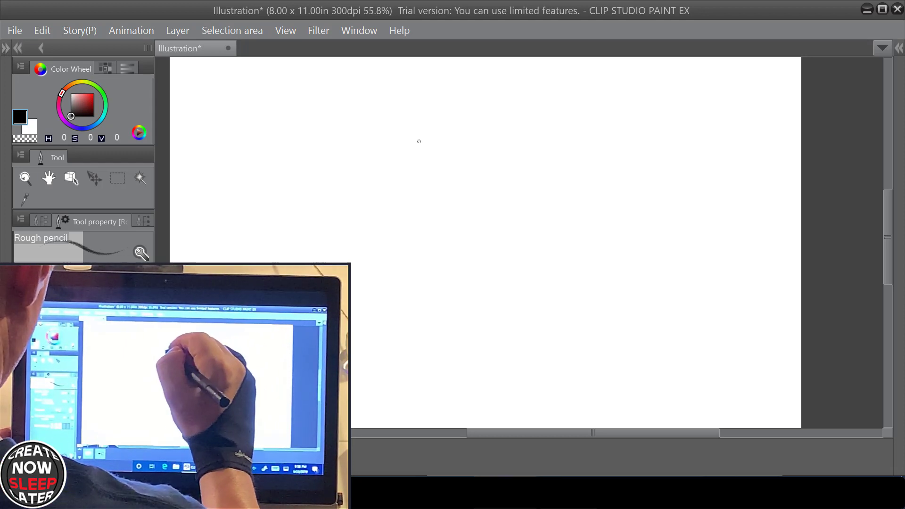
Step: Draw five zigzag test scribbles across the blank canvas with the Rough pencil, and clear the layer
{"action": "mouse_move", "coordinate": [413, 137]}
{"action": "left_mouse_down"}
{"action": "mouse_move", "coordinate": [398, 163]}
{"action": "mouse_move", "coordinate": [491, 214]}
{"action": "mouse_move", "coordinate": [548, 238]}
{"action": "mouse_move", "coordinate": [567, 210]}
{"action": "left_mouse_up"}
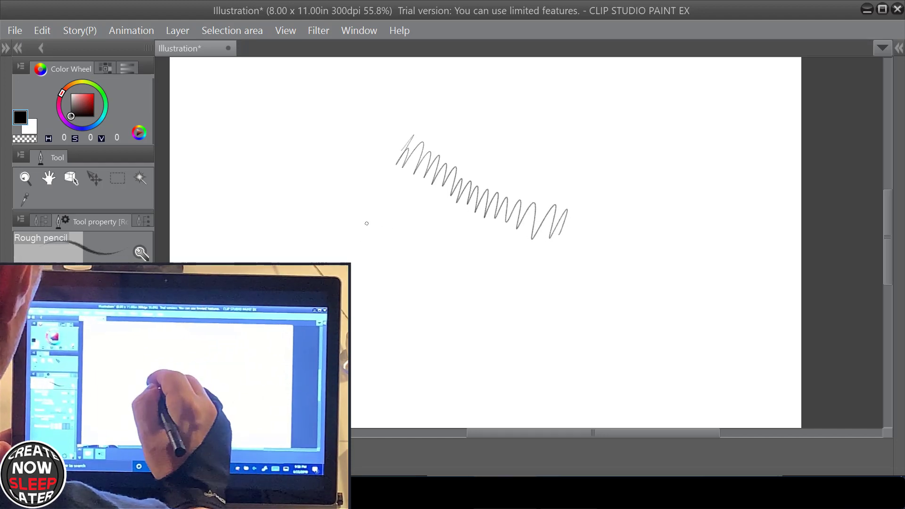
{"action": "mouse_move", "coordinate": [376, 223]}
{"action": "left_mouse_down"}
{"action": "mouse_move", "coordinate": [440, 224]}
{"action": "mouse_move", "coordinate": [439, 239]}
{"action": "mouse_move", "coordinate": [397, 254]}
{"action": "mouse_move", "coordinate": [398, 269]}
{"action": "mouse_move", "coordinate": [439, 276]}
{"action": "mouse_move", "coordinate": [444, 289]}
{"action": "mouse_move", "coordinate": [387, 313]}
{"action": "mouse_move", "coordinate": [405, 342]}
{"action": "mouse_move", "coordinate": [442, 352]}
{"action": "mouse_move", "coordinate": [470, 380]}
{"action": "mouse_move", "coordinate": [419, 395]}
{"action": "left_mouse_up"}
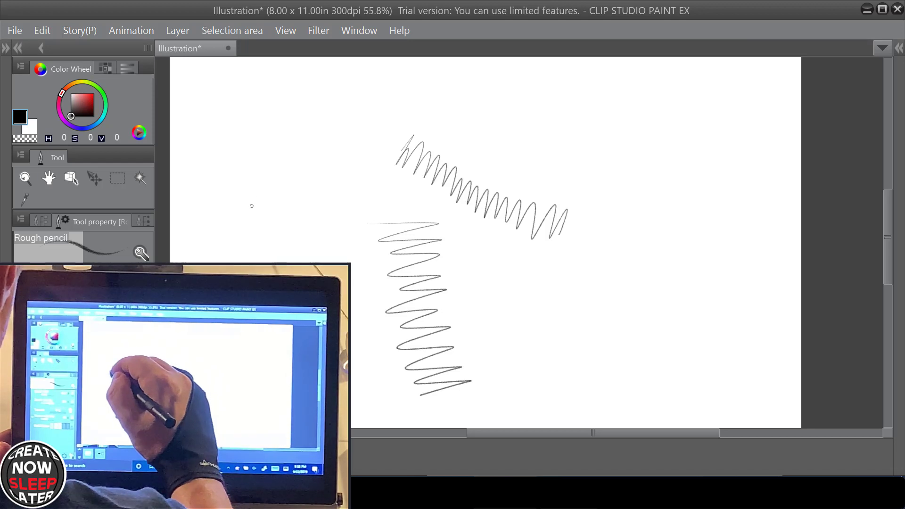
{"action": "mouse_move", "coordinate": [252, 205]}
{"action": "left_mouse_down"}
{"action": "mouse_move", "coordinate": [282, 157]}
{"action": "mouse_move", "coordinate": [264, 219]}
{"action": "mouse_move", "coordinate": [294, 203]}
{"action": "mouse_move", "coordinate": [325, 163]}
{"action": "mouse_move", "coordinate": [340, 204]}
{"action": "mouse_move", "coordinate": [356, 192]}
{"action": "mouse_move", "coordinate": [372, 150]}
{"action": "mouse_move", "coordinate": [401, 203]}
{"action": "left_mouse_up"}
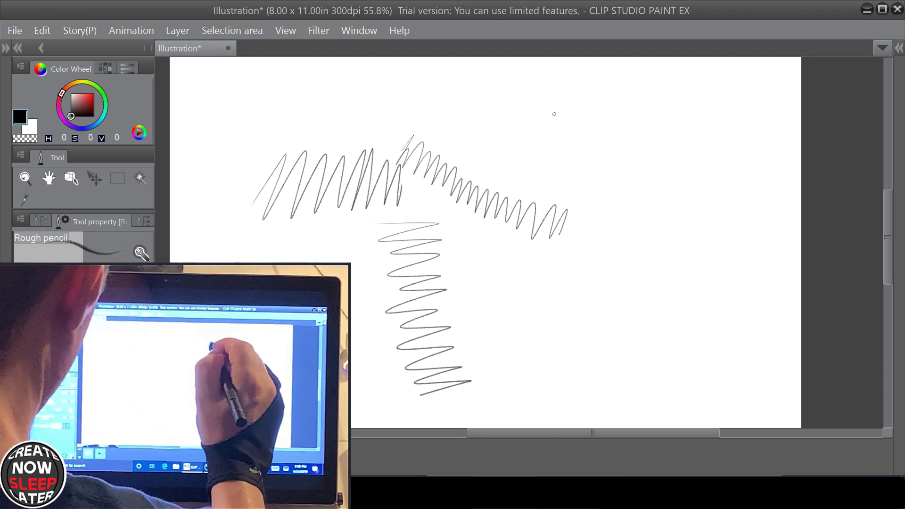
{"action": "mouse_move", "coordinate": [563, 104]}
{"action": "left_mouse_down"}
{"action": "mouse_move", "coordinate": [528, 136]}
{"action": "mouse_move", "coordinate": [604, 126]}
{"action": "mouse_move", "coordinate": [540, 151]}
{"action": "mouse_move", "coordinate": [540, 169]}
{"action": "mouse_move", "coordinate": [634, 151]}
{"action": "mouse_move", "coordinate": [576, 181]}
{"action": "mouse_move", "coordinate": [656, 193]}
{"action": "mouse_move", "coordinate": [596, 262]}
{"action": "mouse_move", "coordinate": [656, 266]}
{"action": "mouse_move", "coordinate": [669, 282]}
{"action": "left_mouse_up"}
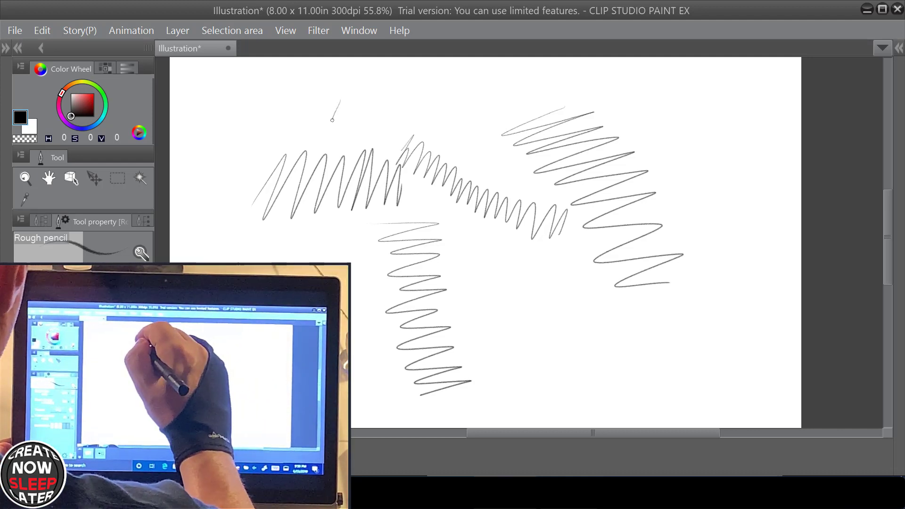
{"action": "mouse_move", "coordinate": [332, 120]}
{"action": "left_mouse_down"}
{"action": "mouse_move", "coordinate": [390, 97]}
{"action": "mouse_move", "coordinate": [392, 135]}
{"action": "mouse_move", "coordinate": [441, 116]}
{"action": "mouse_move", "coordinate": [455, 132]}
{"action": "left_mouse_up"}
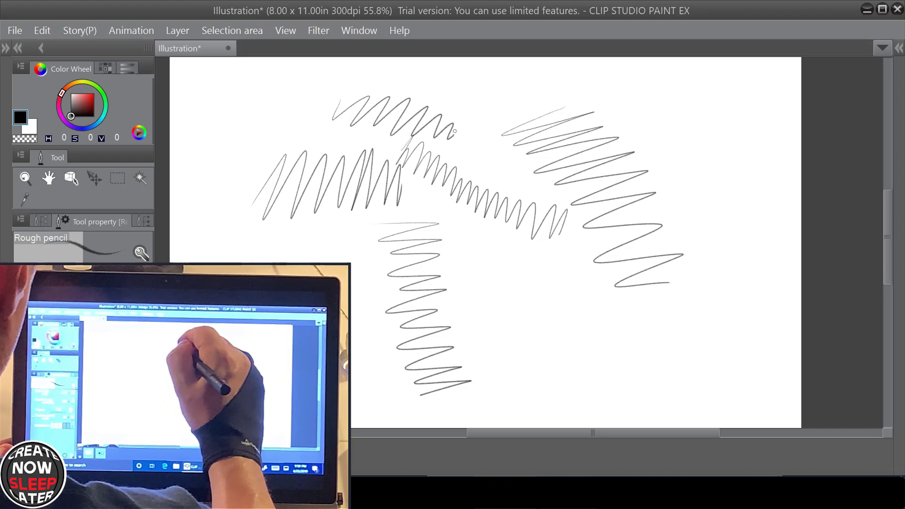
{"action": "left_click", "coordinate": [42, 30]}
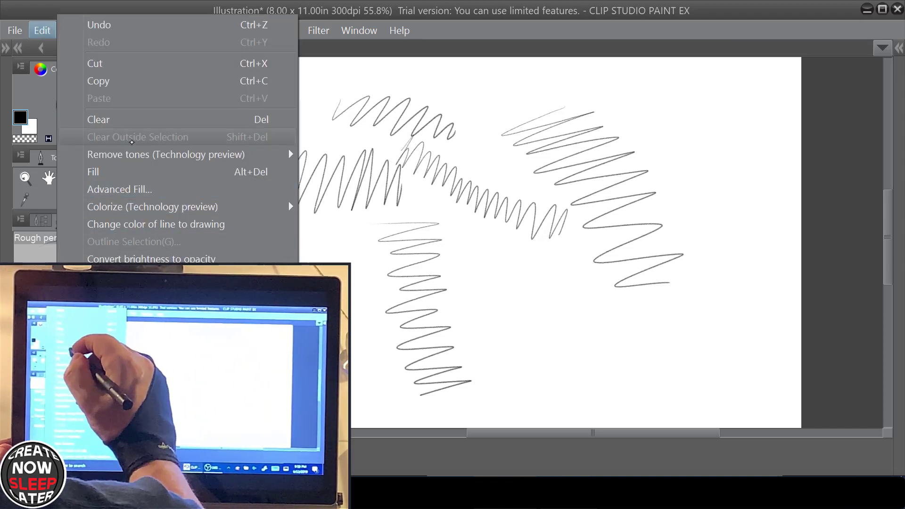
{"action": "left_click", "coordinate": [121, 120]}
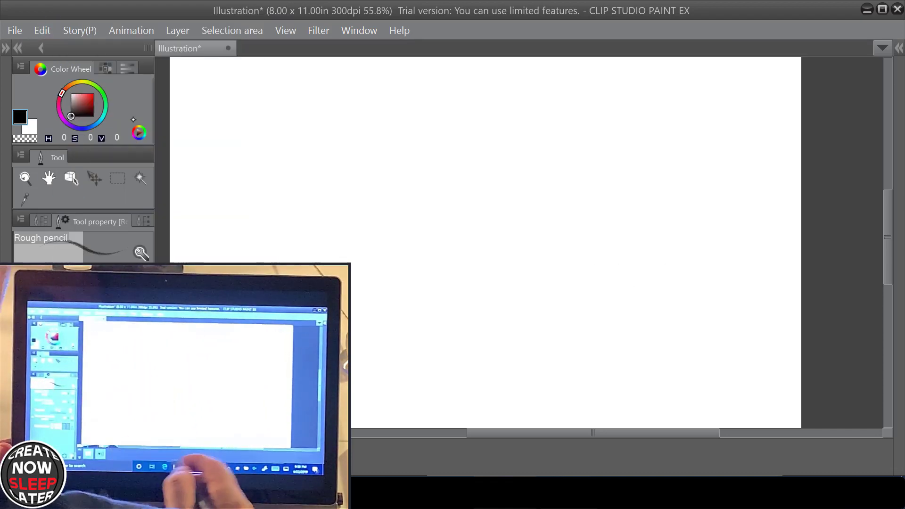
{"action": "left_click", "coordinate": [15, 31]}
{"action": "left_click", "coordinate": [423, 92]}
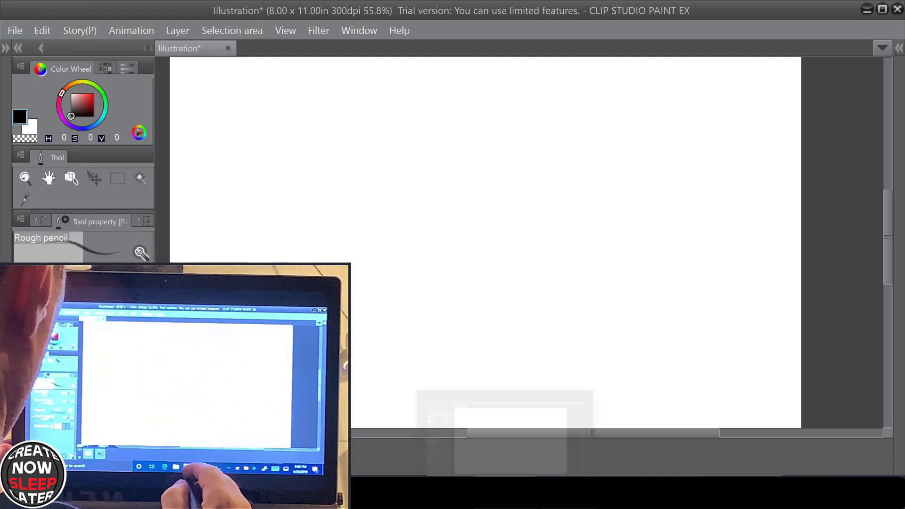
{"action": "mouse_move", "coordinate": [568, 473]}
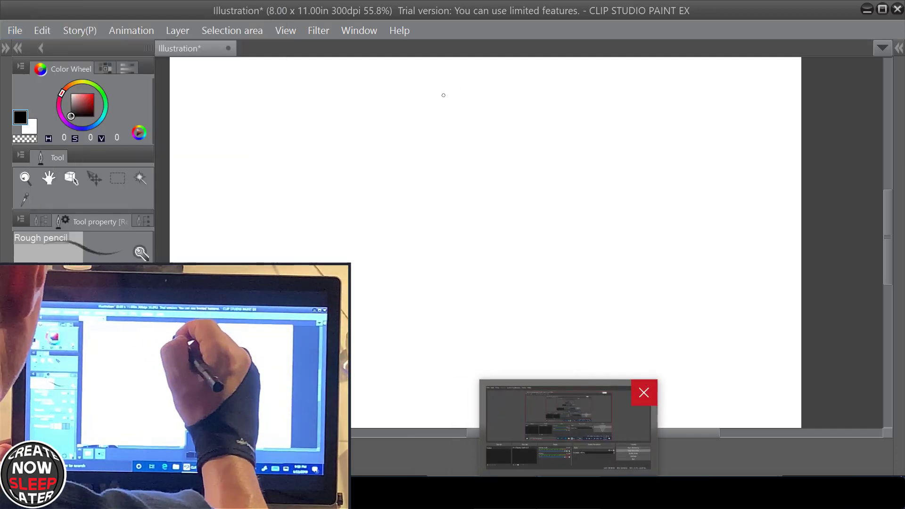
{"action": "left_click", "coordinate": [399, 30]}
{"action": "left_click", "coordinate": [571, 214]}
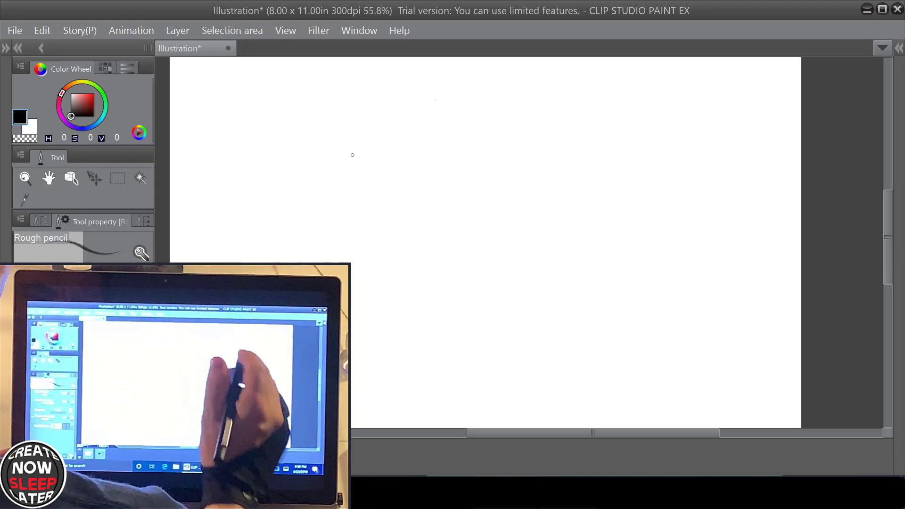
Step: Sketch the outline of a head with the Rough pencil, from the rounded skull down the sides to the tapered jaw
{"action": "left_click_drag", "start_coordinate": [352, 155], "coordinate": [371, 155]}
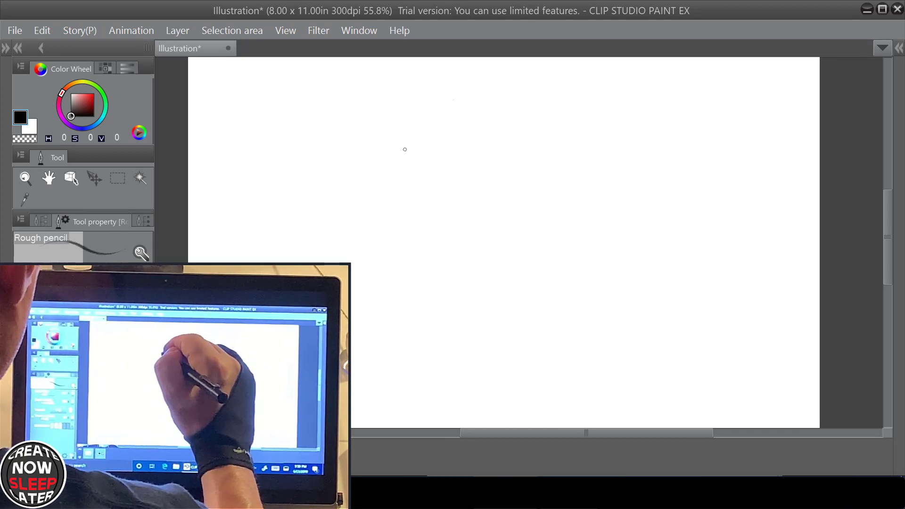
{"action": "mouse_move", "coordinate": [454, 120]}
{"action": "left_mouse_down"}
{"action": "mouse_move", "coordinate": [376, 169]}
{"action": "mouse_move", "coordinate": [381, 181]}
{"action": "mouse_move", "coordinate": [384, 172]}
{"action": "mouse_move", "coordinate": [382, 207]}
{"action": "mouse_move", "coordinate": [382, 181]}
{"action": "mouse_move", "coordinate": [489, 132]}
{"action": "left_mouse_up"}
{"action": "mouse_move", "coordinate": [424, 126]}
{"action": "left_mouse_down"}
{"action": "mouse_move", "coordinate": [494, 131]}
{"action": "mouse_move", "coordinate": [495, 238]}
{"action": "left_mouse_up"}
{"action": "left_click_drag", "start_coordinate": [507, 169], "coordinate": [489, 258]}
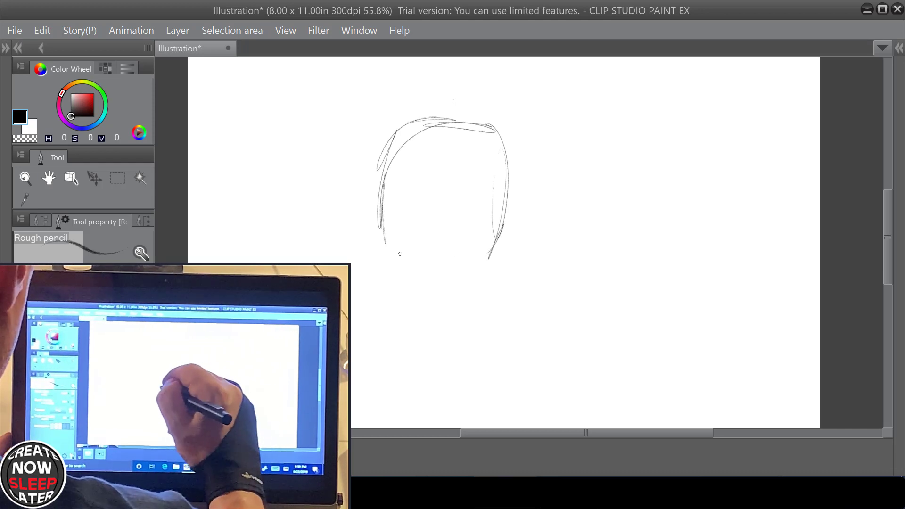
{"action": "mouse_move", "coordinate": [383, 252]}
{"action": "left_mouse_down"}
{"action": "mouse_move", "coordinate": [413, 307]}
{"action": "mouse_move", "coordinate": [455, 305]}
{"action": "mouse_move", "coordinate": [504, 244]}
{"action": "left_mouse_up"}
Step: Sketch the angled brows, eye line and nose in the lower half of the head
{"action": "mouse_move", "coordinate": [414, 203]}
{"action": "left_mouse_down"}
{"action": "mouse_move", "coordinate": [439, 229]}
{"action": "mouse_move", "coordinate": [404, 231]}
{"action": "left_mouse_up"}
{"action": "mouse_move", "coordinate": [404, 191]}
{"action": "left_mouse_down"}
{"action": "mouse_move", "coordinate": [401, 232]}
{"action": "mouse_move", "coordinate": [449, 236]}
{"action": "left_mouse_up"}
{"action": "mouse_move", "coordinate": [427, 244]}
{"action": "left_mouse_down"}
{"action": "mouse_move", "coordinate": [498, 221]}
{"action": "mouse_move", "coordinate": [489, 255]}
{"action": "left_mouse_up"}
{"action": "left_click_drag", "start_coordinate": [510, 213], "coordinate": [504, 230]}
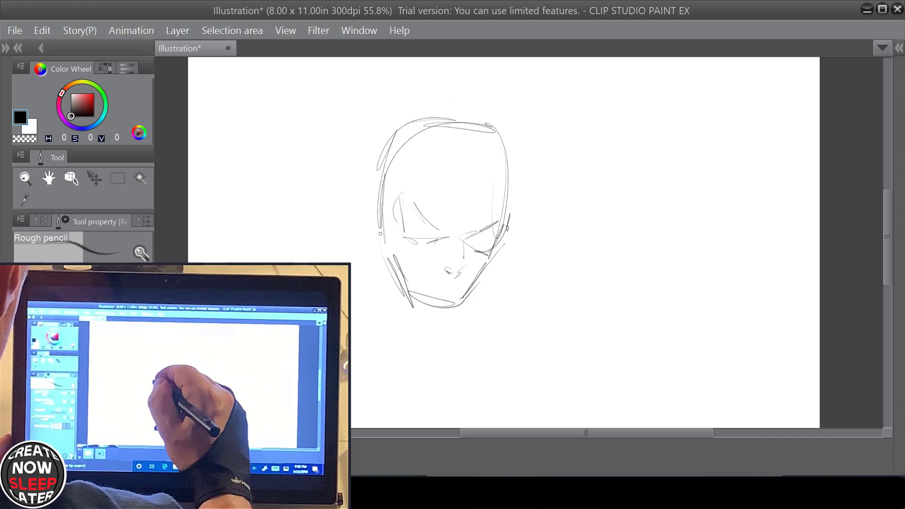
Step: Sketch both ears and the neck lines dropping from either side of the head
{"action": "left_click_drag", "start_coordinate": [381, 225], "coordinate": [370, 275]}
{"action": "left_click_drag", "start_coordinate": [490, 262], "coordinate": [483, 308]}
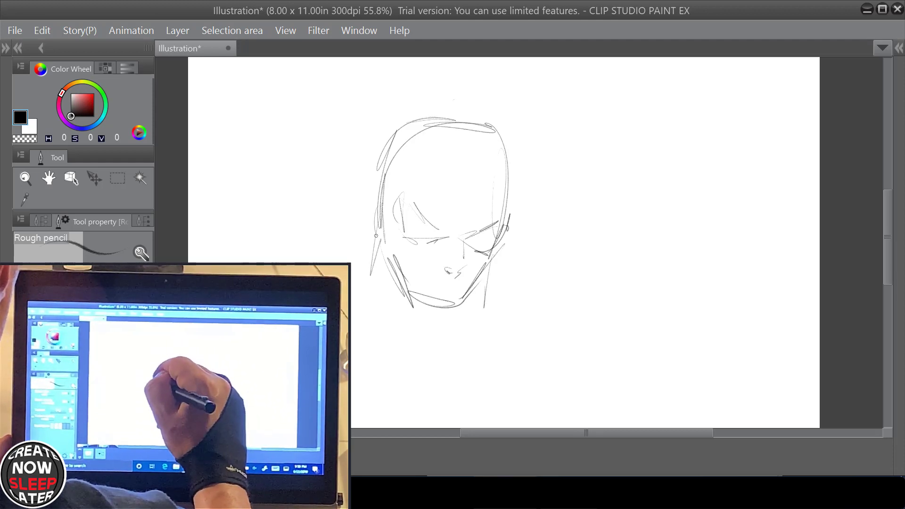
{"action": "left_click_drag", "start_coordinate": [385, 204], "coordinate": [377, 229]}
{"action": "left_click_drag", "start_coordinate": [497, 240], "coordinate": [488, 265]}
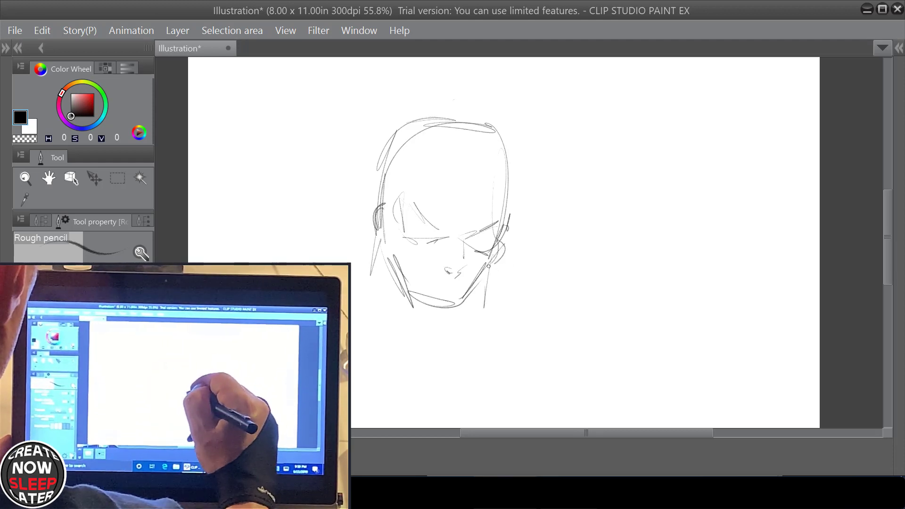
Step: Add the mouth and chin strokes to the face, and rough in loose hair around the top and sides of the head
{"action": "left_click_drag", "start_coordinate": [386, 251], "coordinate": [401, 329]}
{"action": "mouse_move", "coordinate": [434, 289]}
{"action": "left_mouse_down"}
{"action": "mouse_move", "coordinate": [458, 292]}
{"action": "mouse_move", "coordinate": [410, 306]}
{"action": "mouse_move", "coordinate": [458, 308]}
{"action": "mouse_move", "coordinate": [480, 276]}
{"action": "left_mouse_up"}
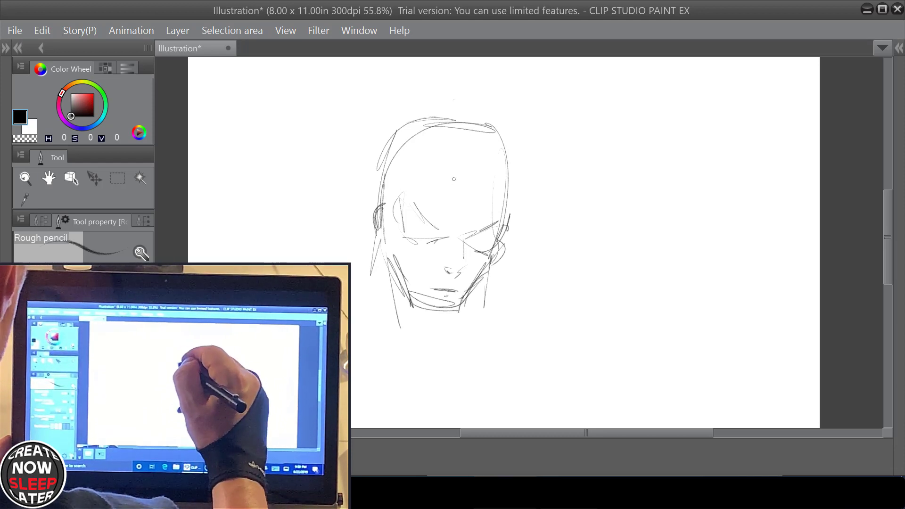
{"action": "mouse_move", "coordinate": [467, 118]}
{"action": "left_mouse_down"}
{"action": "mouse_move", "coordinate": [384, 126]}
{"action": "mouse_move", "coordinate": [423, 134]}
{"action": "mouse_move", "coordinate": [379, 150]}
{"action": "mouse_move", "coordinate": [431, 161]}
{"action": "mouse_move", "coordinate": [423, 180]}
{"action": "left_mouse_up"}
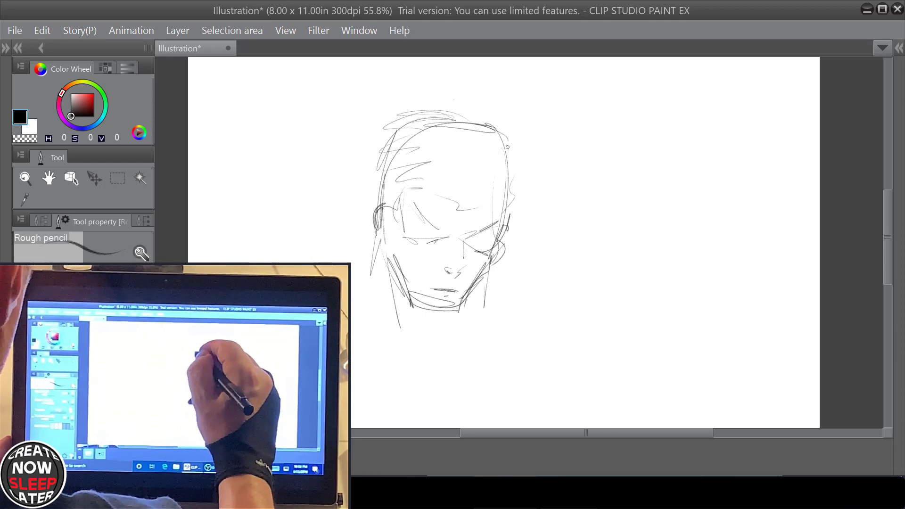
{"action": "left_click_drag", "start_coordinate": [511, 167], "coordinate": [516, 203]}
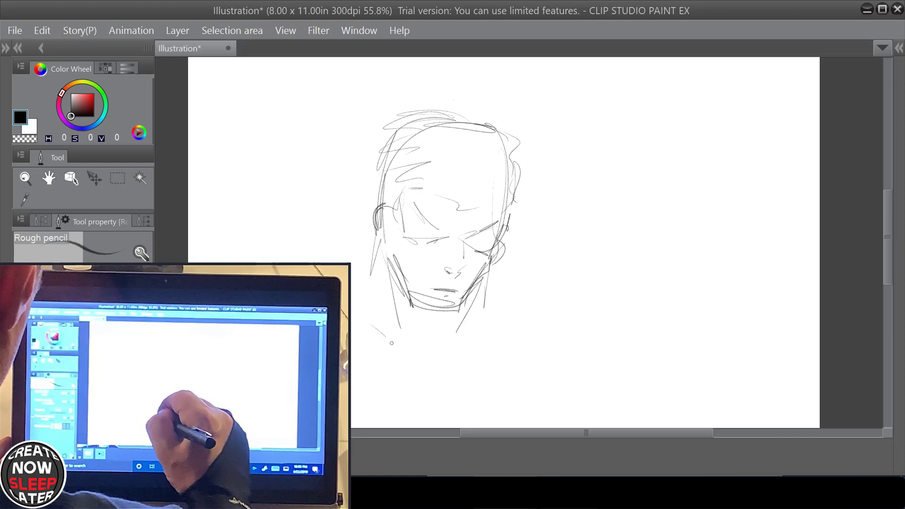
Step: Sketch the collarbones, the sloping shoulder lines and the start of the upper arm below the neck
{"action": "left_click_drag", "start_coordinate": [442, 362], "coordinate": [523, 352]}
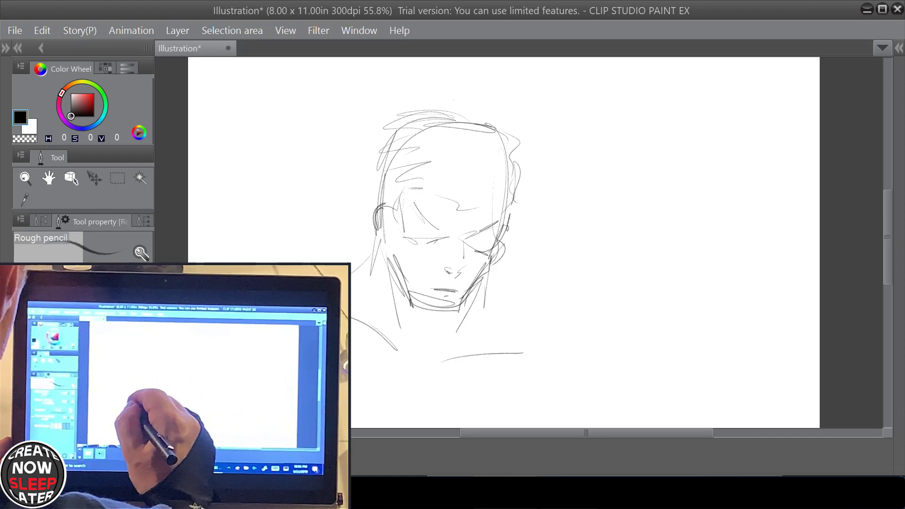
{"action": "left_click_drag", "start_coordinate": [490, 275], "coordinate": [544, 345]}
{"action": "left_click_drag", "start_coordinate": [485, 285], "coordinate": [522, 300]}
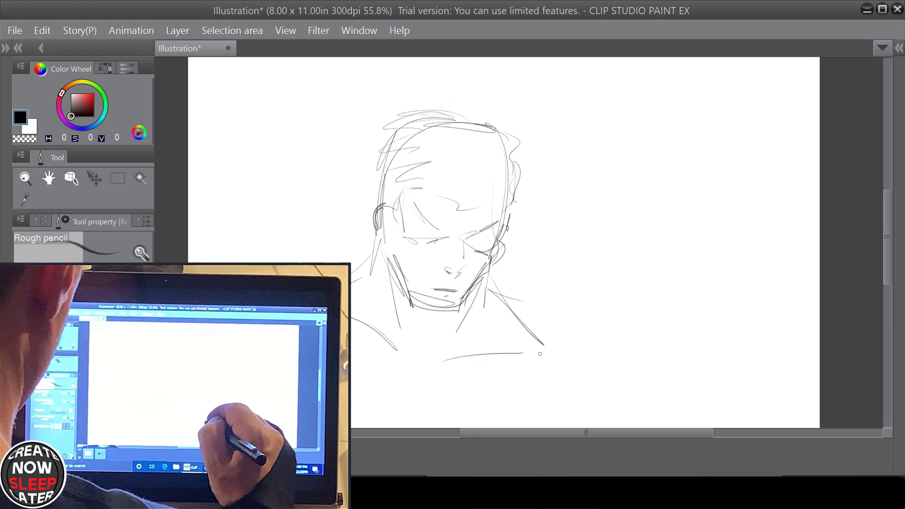
{"action": "left_click_drag", "start_coordinate": [541, 355], "coordinate": [520, 399]}
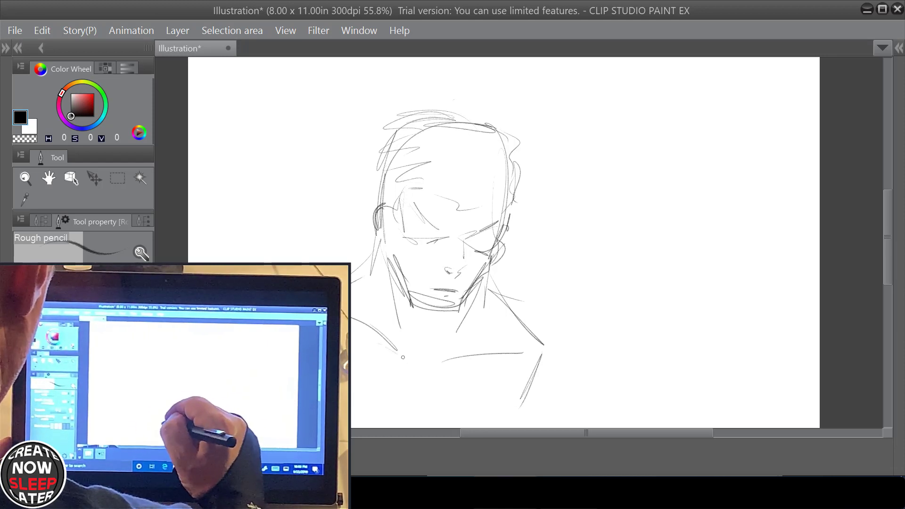
{"action": "left_click_drag", "start_coordinate": [426, 392], "coordinate": [386, 349]}
{"action": "mouse_move", "coordinate": [431, 367]}
{"action": "left_mouse_down"}
{"action": "mouse_move", "coordinate": [385, 346]}
{"action": "mouse_move", "coordinate": [506, 361]}
{"action": "left_mouse_up"}
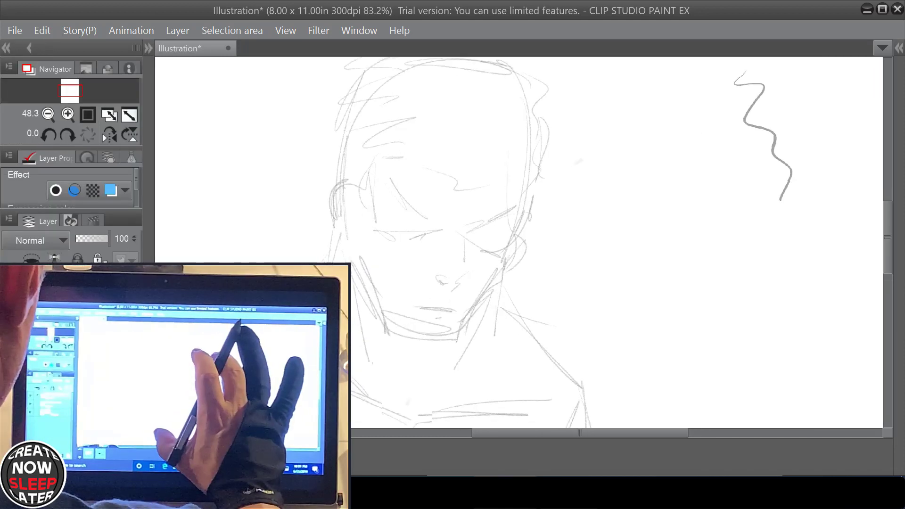
Step: Ink the brow, eye and lower eyelid on one side of the faded face sketch in black, with small crease lines beside the eye
{"action": "scroll", "coordinate": [518, 235], "scroll_direction": "up", "scroll_amount": 3}
{"action": "left_click_drag", "start_coordinate": [433, 221], "coordinate": [506, 248]}
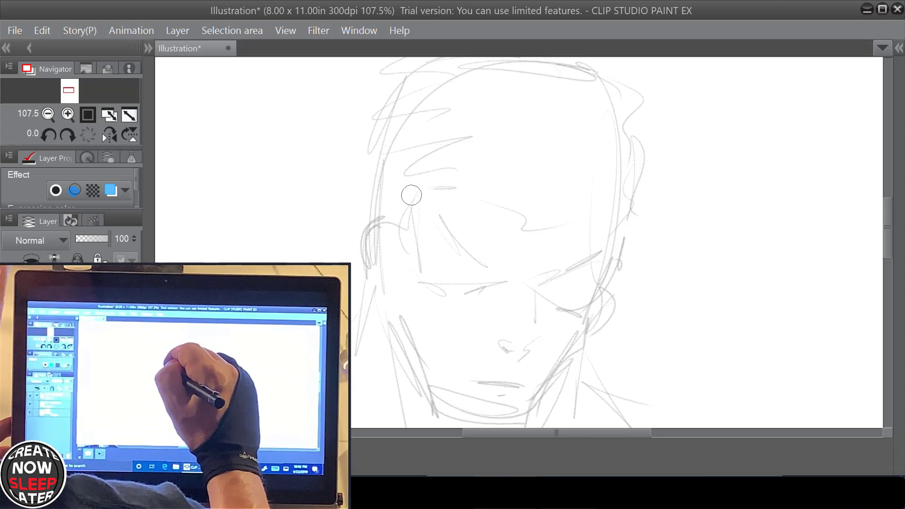
{"action": "mouse_move", "coordinate": [412, 194]}
{"action": "left_mouse_down"}
{"action": "mouse_move", "coordinate": [440, 201]}
{"action": "mouse_move", "coordinate": [450, 235]}
{"action": "mouse_move", "coordinate": [499, 279]}
{"action": "left_mouse_up"}
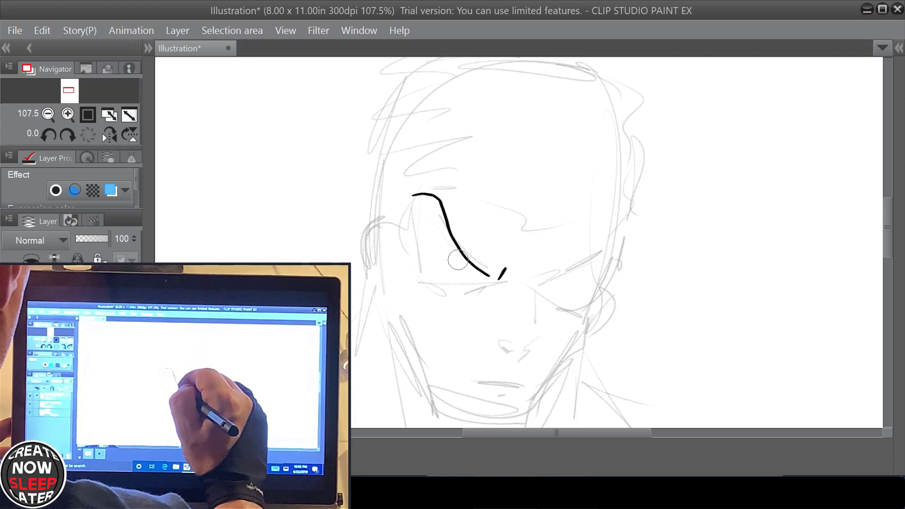
{"action": "mouse_move", "coordinate": [459, 260]}
{"action": "left_mouse_down"}
{"action": "mouse_move", "coordinate": [461, 273]}
{"action": "mouse_move", "coordinate": [476, 272]}
{"action": "left_mouse_up"}
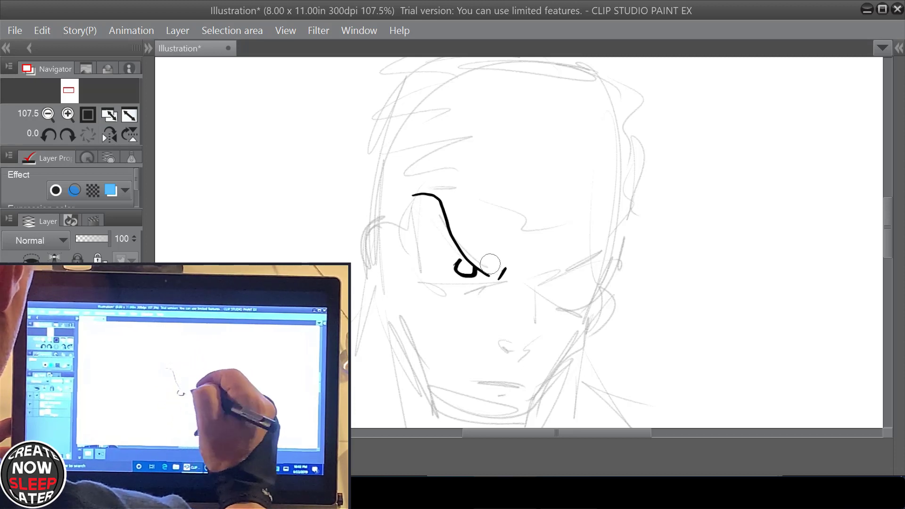
{"action": "left_click_drag", "start_coordinate": [450, 305], "coordinate": [492, 283]}
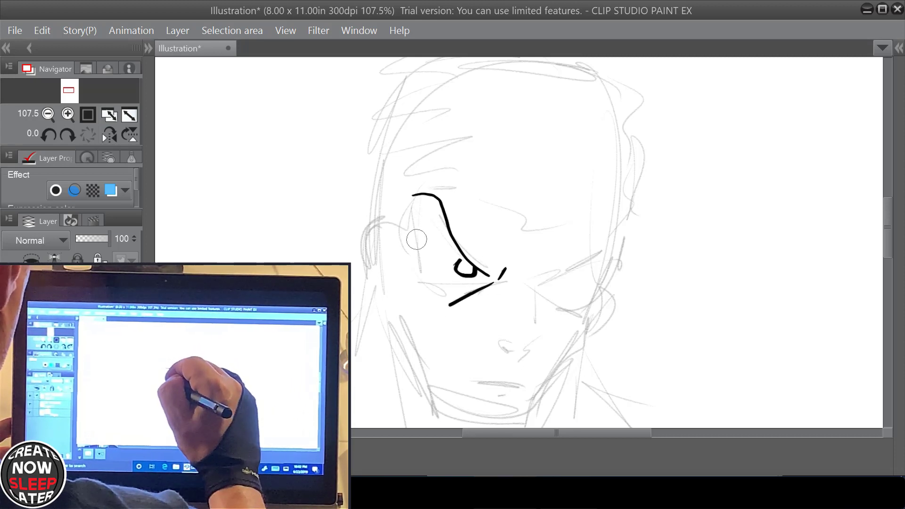
{"action": "left_click_drag", "start_coordinate": [390, 245], "coordinate": [424, 252]}
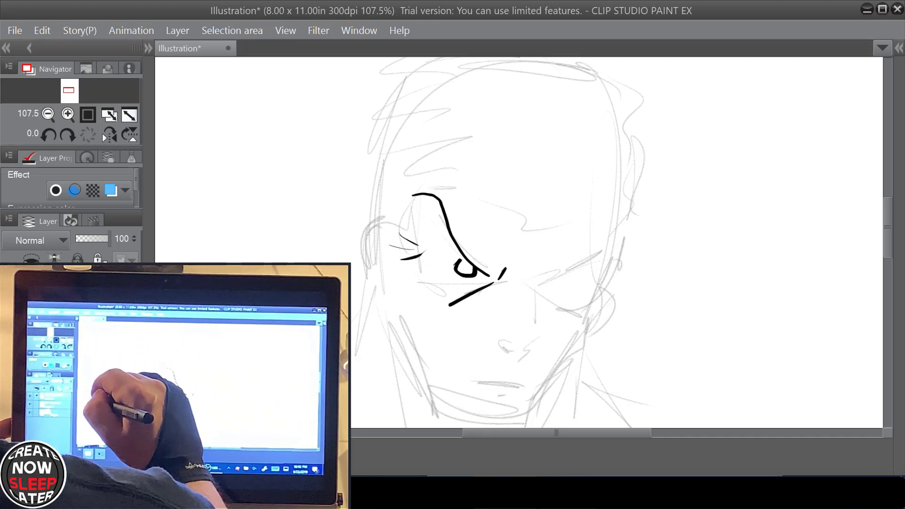
Step: Draw long wavy black test lines across the head sketch with the inking brush
{"action": "mouse_move", "coordinate": [241, 266]}
{"action": "left_mouse_down"}
{"action": "mouse_move", "coordinate": [254, 236]}
{"action": "mouse_move", "coordinate": [317, 227]}
{"action": "mouse_move", "coordinate": [379, 166]}
{"action": "mouse_move", "coordinate": [445, 168]}
{"action": "mouse_move", "coordinate": [528, 138]}
{"action": "mouse_move", "coordinate": [785, 107]}
{"action": "left_mouse_up"}
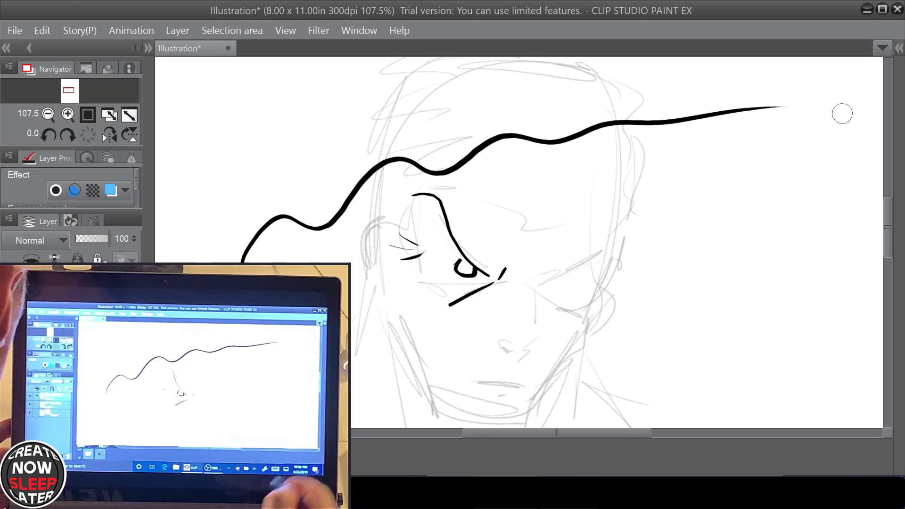
{"action": "mouse_move", "coordinate": [502, 247]}
{"action": "left_mouse_down"}
{"action": "mouse_move", "coordinate": [613, 202]}
{"action": "mouse_move", "coordinate": [834, 161]}
{"action": "left_mouse_up"}
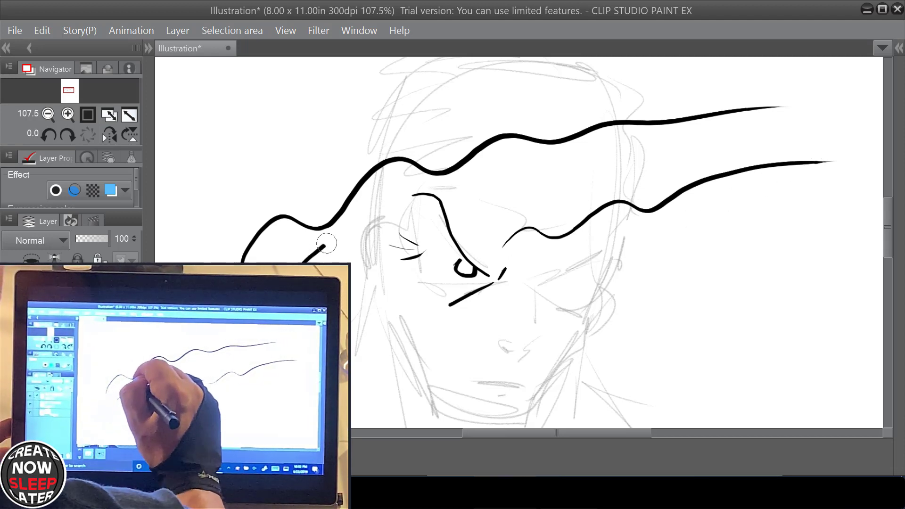
{"action": "left_click_drag", "start_coordinate": [327, 243], "coordinate": [381, 202]}
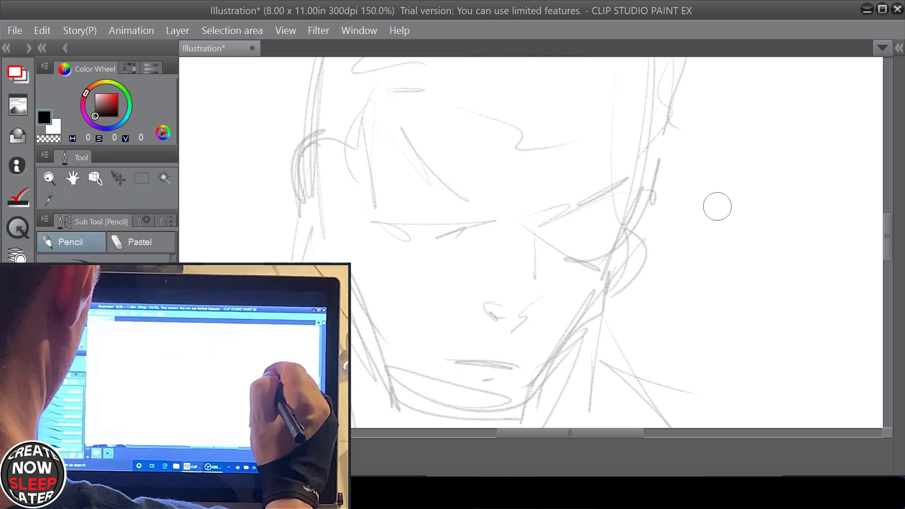
Step: Draw seven parallel diagonal black hatching strokes in the blank area beside the face sketch
{"action": "left_click_drag", "start_coordinate": [726, 188], "coordinate": [668, 273]}
{"action": "left_click_drag", "start_coordinate": [755, 180], "coordinate": [663, 307]}
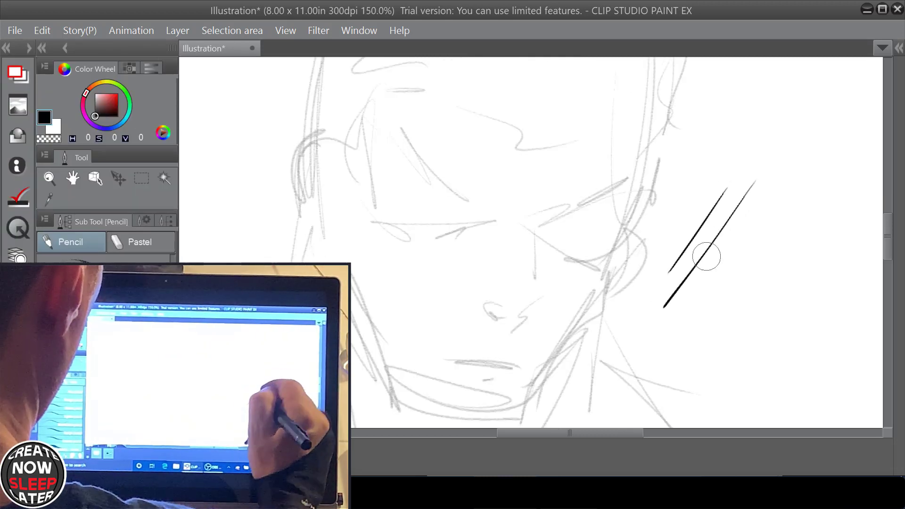
{"action": "left_click_drag", "start_coordinate": [784, 175], "coordinate": [683, 323]}
{"action": "left_click_drag", "start_coordinate": [820, 169], "coordinate": [712, 322]}
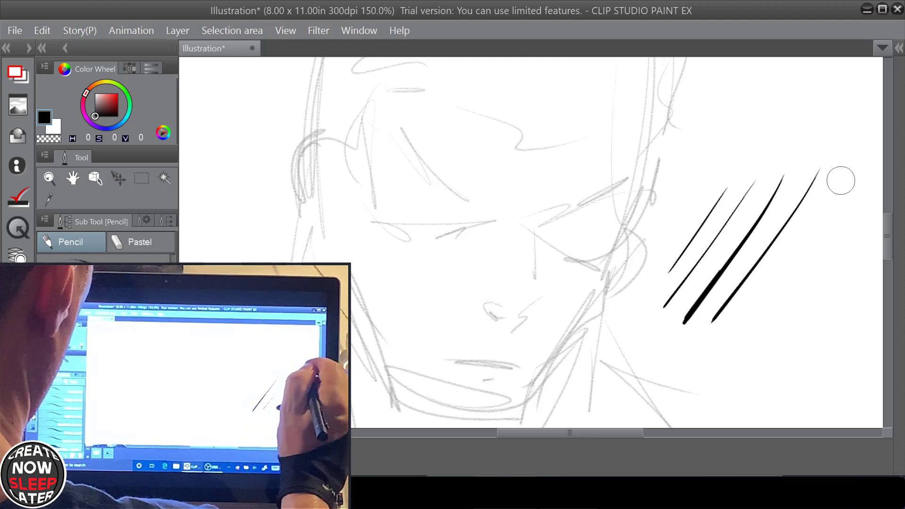
{"action": "left_click_drag", "start_coordinate": [845, 180], "coordinate": [747, 322]}
{"action": "left_click_drag", "start_coordinate": [868, 188], "coordinate": [769, 327]}
{"action": "left_click_drag", "start_coordinate": [875, 214], "coordinate": [774, 361]}
Step: Cross the diagonal hatching beside the face with six long, roughly horizontal black strokes to form a crosshatch patch
{"action": "left_click_drag", "start_coordinate": [685, 206], "coordinate": [801, 215]}
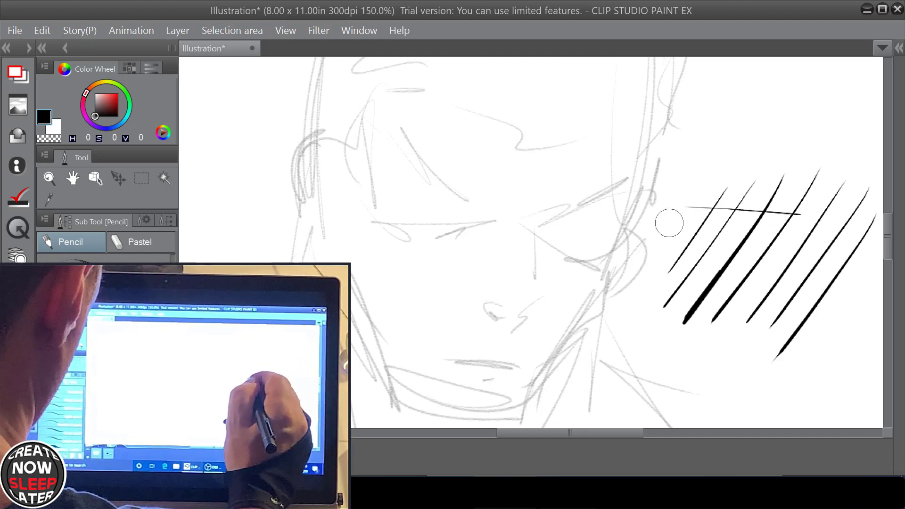
{"action": "left_click_drag", "start_coordinate": [669, 220], "coordinate": [822, 225]}
{"action": "left_click_drag", "start_coordinate": [647, 236], "coordinate": [827, 240]}
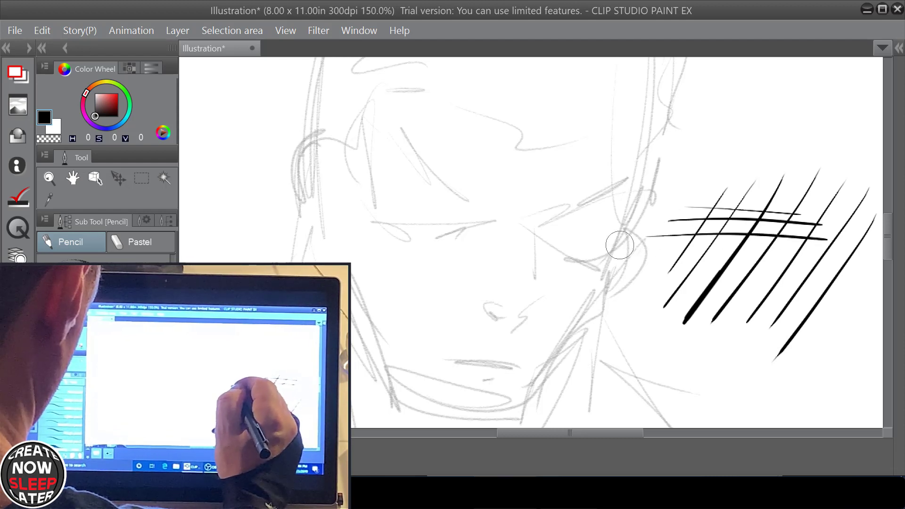
{"action": "mouse_move", "coordinate": [618, 251]}
{"action": "left_mouse_down"}
{"action": "mouse_move", "coordinate": [844, 249]}
{"action": "mouse_move", "coordinate": [660, 265]}
{"action": "mouse_move", "coordinate": [830, 273]}
{"action": "left_mouse_up"}
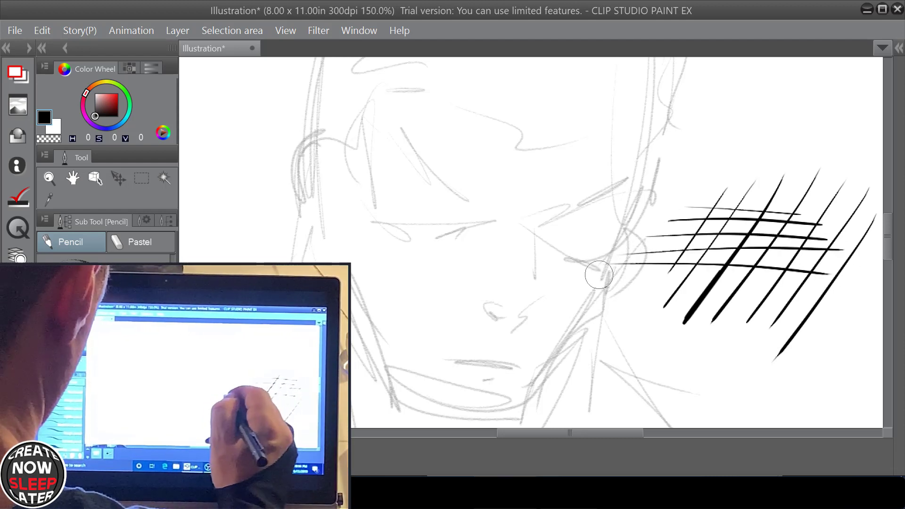
{"action": "left_click_drag", "start_coordinate": [583, 282], "coordinate": [844, 304]}
{"action": "left_click_drag", "start_coordinate": [604, 302], "coordinate": [806, 315]}
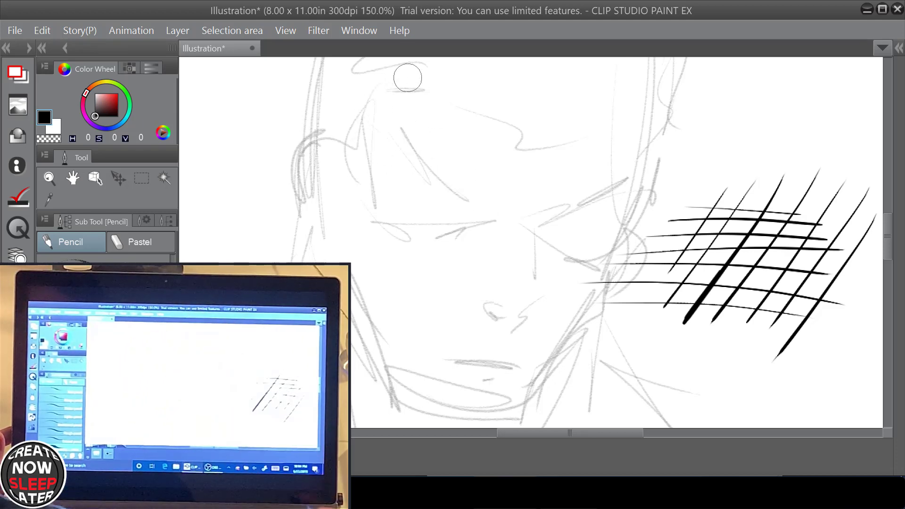
Step: Ink the nose bridge, nostrils, straight mouth line and both sweeping brow lines in black over the face sketch
{"action": "left_click_drag", "start_coordinate": [538, 235], "coordinate": [530, 293]}
{"action": "mouse_move", "coordinate": [490, 314]}
{"action": "left_mouse_down"}
{"action": "mouse_move", "coordinate": [535, 329]}
{"action": "mouse_move", "coordinate": [536, 310]}
{"action": "left_mouse_up"}
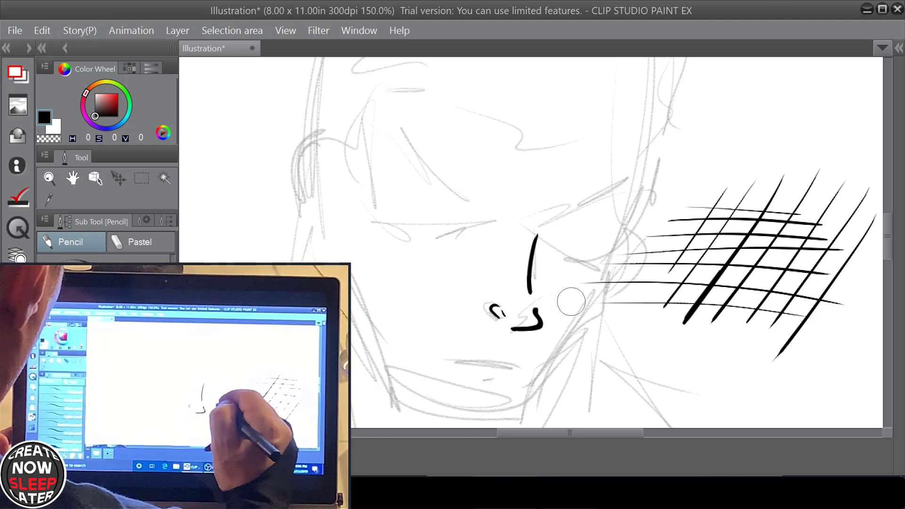
{"action": "left_click_drag", "start_coordinate": [450, 366], "coordinate": [536, 367]}
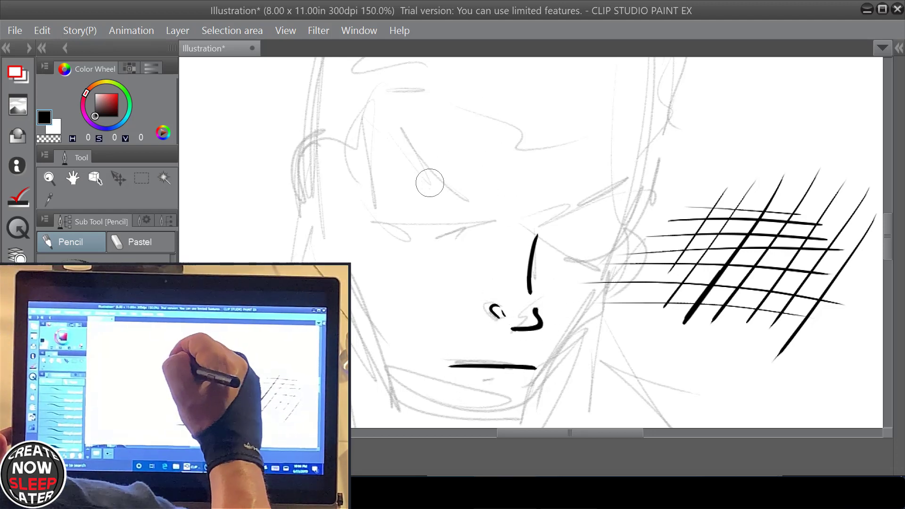
{"action": "mouse_move", "coordinate": [359, 143]}
{"action": "left_mouse_down"}
{"action": "mouse_move", "coordinate": [424, 145]}
{"action": "mouse_move", "coordinate": [516, 216]}
{"action": "mouse_move", "coordinate": [641, 197]}
{"action": "left_mouse_up"}
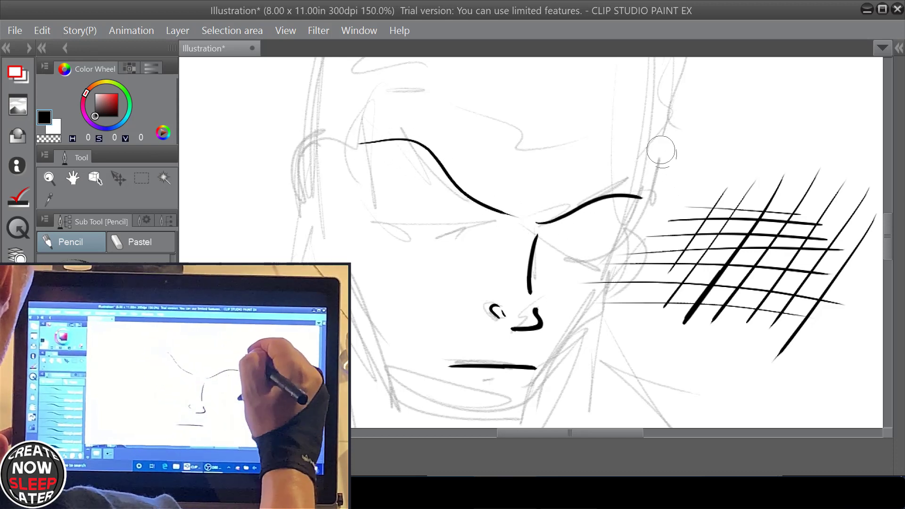
Step: Ink the temple, both cheekbone contours with short hatching ticks on one cheek, and the jaw lines of the face
{"action": "mouse_move", "coordinate": [646, 118]}
{"action": "left_mouse_down"}
{"action": "mouse_move", "coordinate": [643, 209]}
{"action": "mouse_move", "coordinate": [564, 325]}
{"action": "left_mouse_up"}
{"action": "mouse_move", "coordinate": [330, 217]}
{"action": "left_mouse_down"}
{"action": "mouse_move", "coordinate": [331, 236]}
{"action": "mouse_move", "coordinate": [425, 325]}
{"action": "left_mouse_up"}
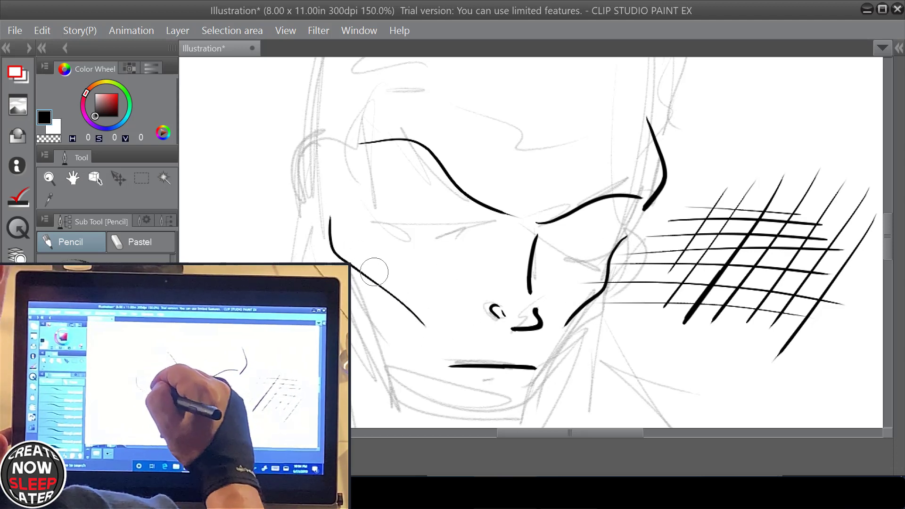
{"action": "left_click_drag", "start_coordinate": [369, 280], "coordinate": [371, 289]}
{"action": "left_click_drag", "start_coordinate": [378, 286], "coordinate": [386, 299]}
{"action": "left_click_drag", "start_coordinate": [392, 296], "coordinate": [401, 306]}
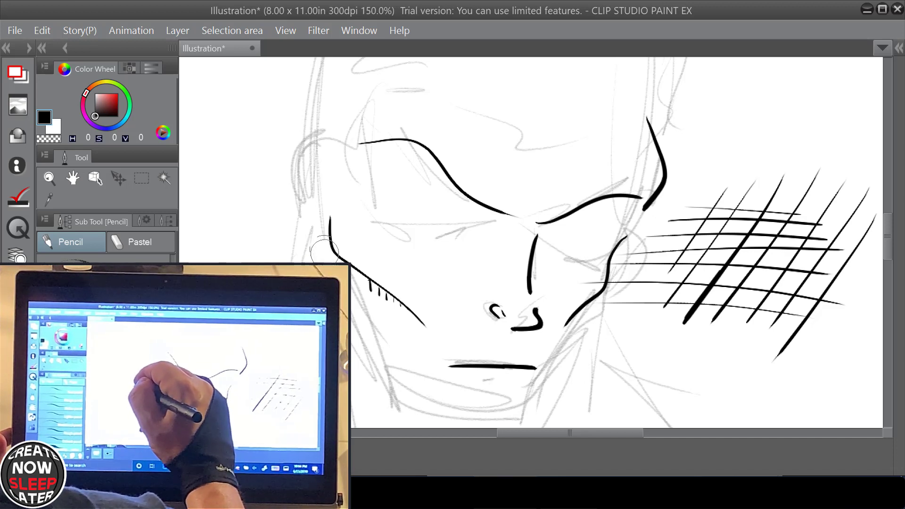
{"action": "left_click_drag", "start_coordinate": [356, 320], "coordinate": [409, 413]}
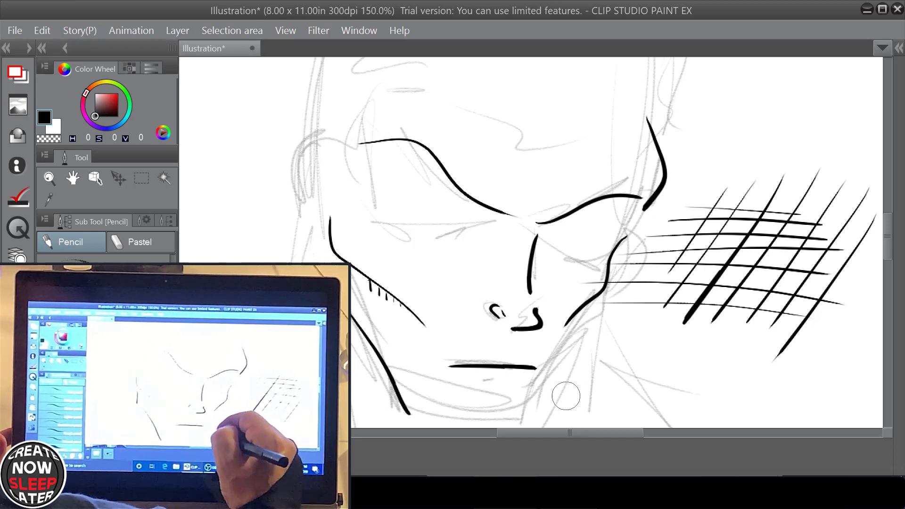
{"action": "mouse_move", "coordinate": [592, 292]}
{"action": "left_mouse_down"}
{"action": "mouse_move", "coordinate": [578, 353]}
{"action": "mouse_move", "coordinate": [517, 411]}
{"action": "mouse_move", "coordinate": [401, 427]}
{"action": "left_mouse_up"}
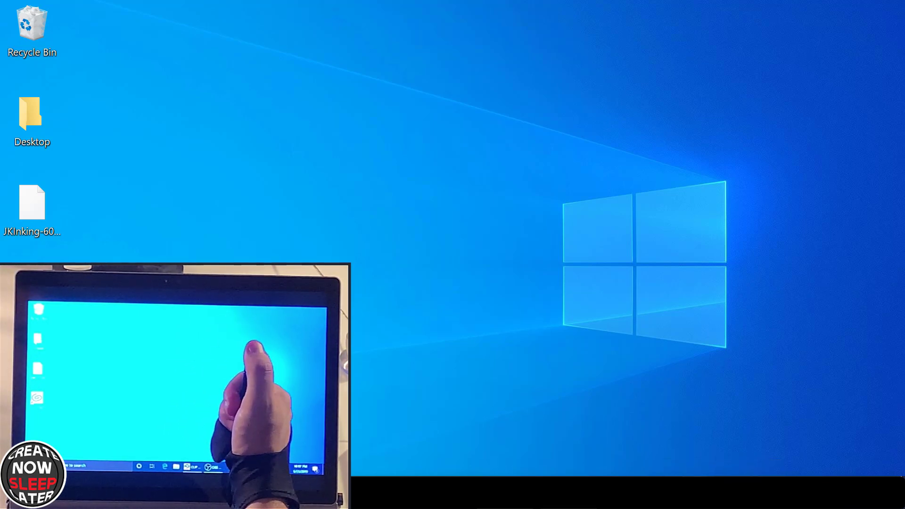
Step: Open Sticky Notes from the Windows Ink Workspace, add a new note and close the notes list
{"action": "key", "text": "super+w"}
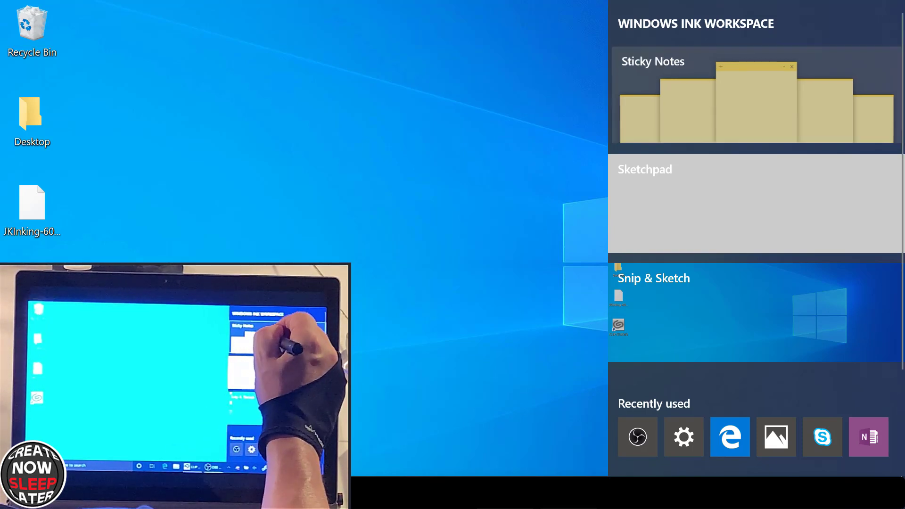
{"action": "key", "text": "Return"}
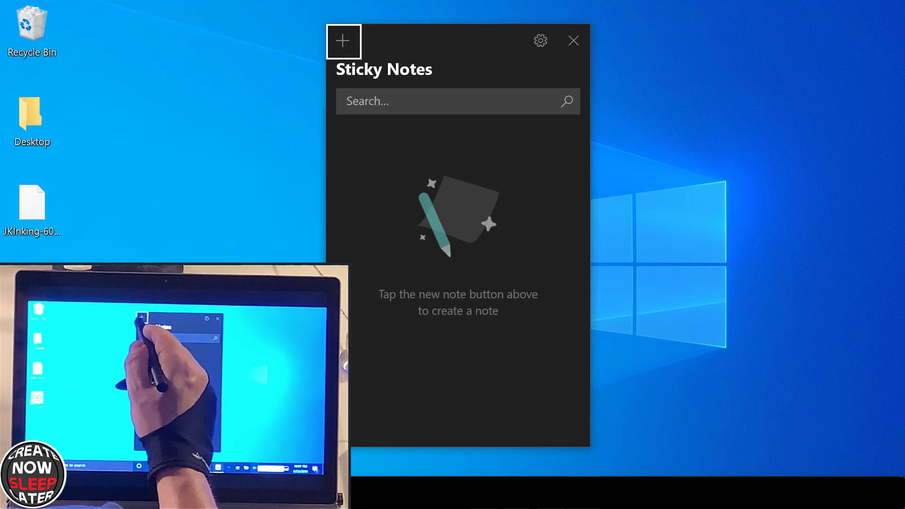
{"action": "left_click", "coordinate": [342, 41]}
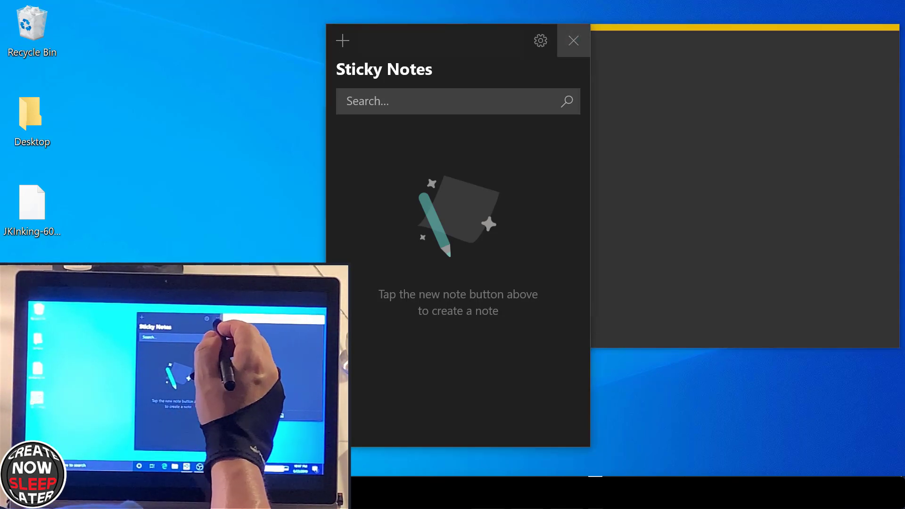
{"action": "left_click", "coordinate": [573, 41]}
Step: Scribble looping cursive pen strokes on both sticky notes, two on the smaller and three on the larger, and close both notes
{"action": "mouse_move", "coordinate": [385, 181]}
{"action": "left_mouse_down"}
{"action": "mouse_move", "coordinate": [385, 202]}
{"action": "mouse_move", "coordinate": [410, 210]}
{"action": "mouse_move", "coordinate": [398, 253]}
{"action": "mouse_move", "coordinate": [510, 253]}
{"action": "left_mouse_up"}
{"action": "mouse_move", "coordinate": [661, 67]}
{"action": "left_mouse_down"}
{"action": "mouse_move", "coordinate": [687, 126]}
{"action": "mouse_move", "coordinate": [758, 119]}
{"action": "left_mouse_up"}
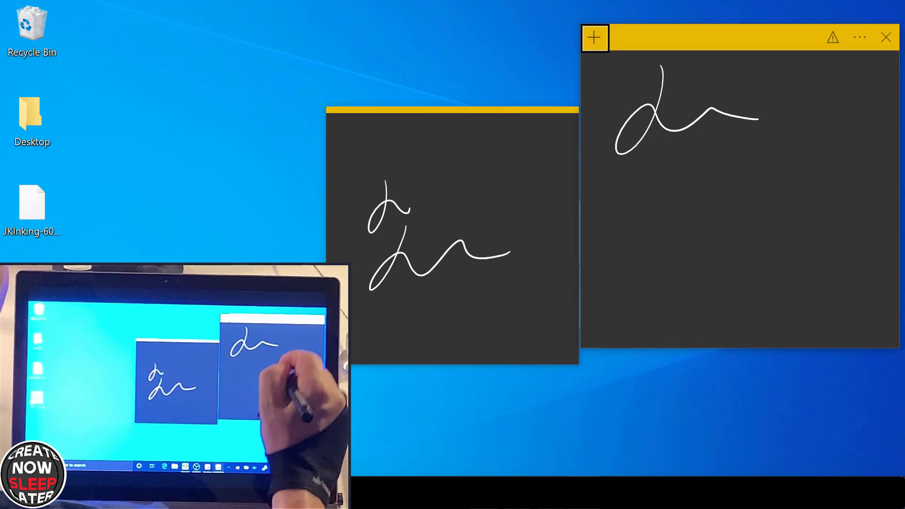
{"action": "mouse_move", "coordinate": [659, 166]}
{"action": "left_mouse_down"}
{"action": "mouse_move", "coordinate": [633, 202]}
{"action": "mouse_move", "coordinate": [783, 218]}
{"action": "left_mouse_up"}
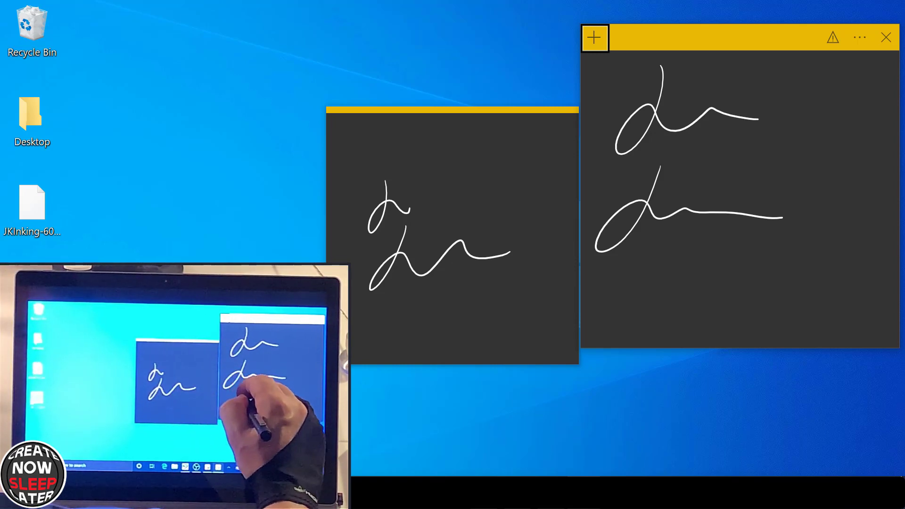
{"action": "mouse_move", "coordinate": [661, 252]}
{"action": "left_mouse_down"}
{"action": "mouse_move", "coordinate": [614, 305]}
{"action": "mouse_move", "coordinate": [691, 283]}
{"action": "mouse_move", "coordinate": [752, 286]}
{"action": "left_mouse_up"}
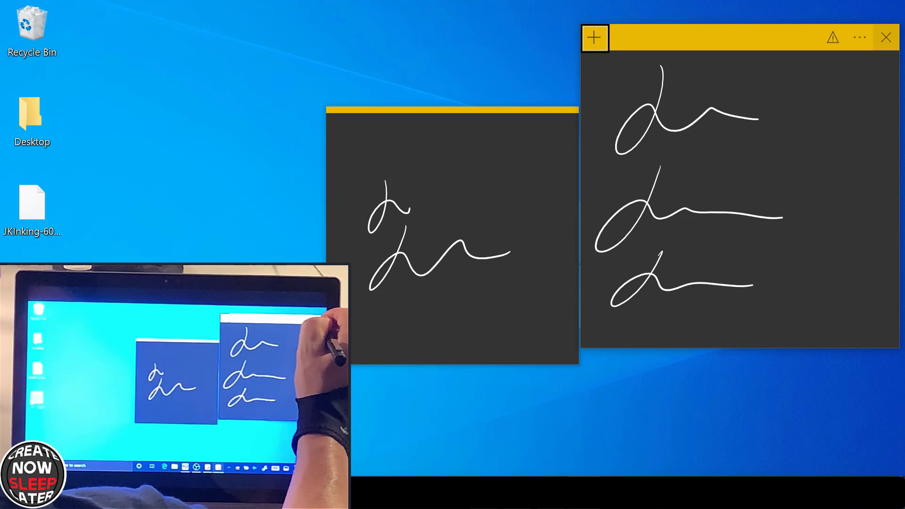
{"action": "left_click", "coordinate": [886, 37]}
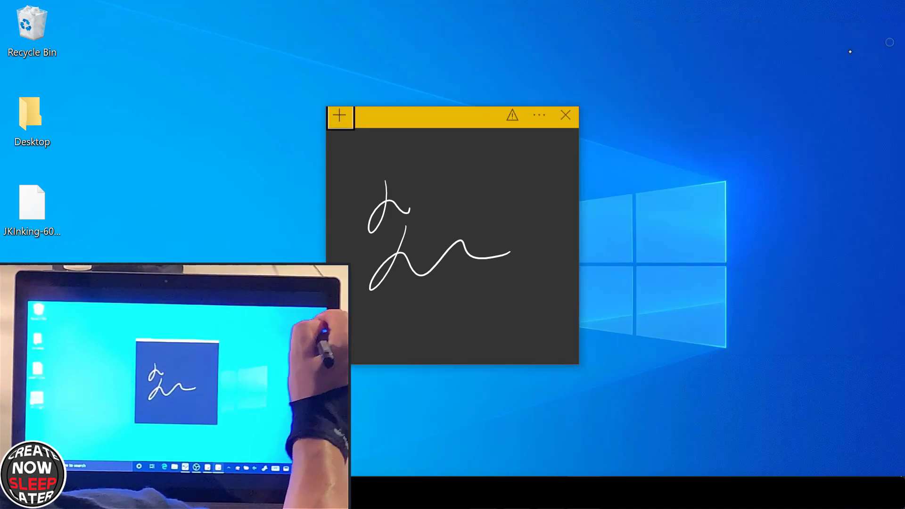
{"action": "left_click", "coordinate": [566, 119]}
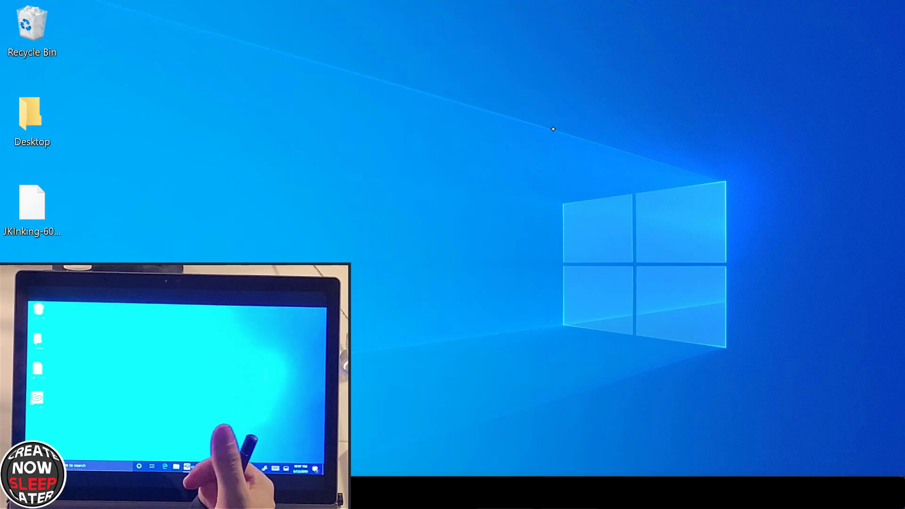
Step: Open a screenshot of the desktop in Snip & Sketch and maximize its window
{"action": "left_click", "coordinate": [484, 499]}
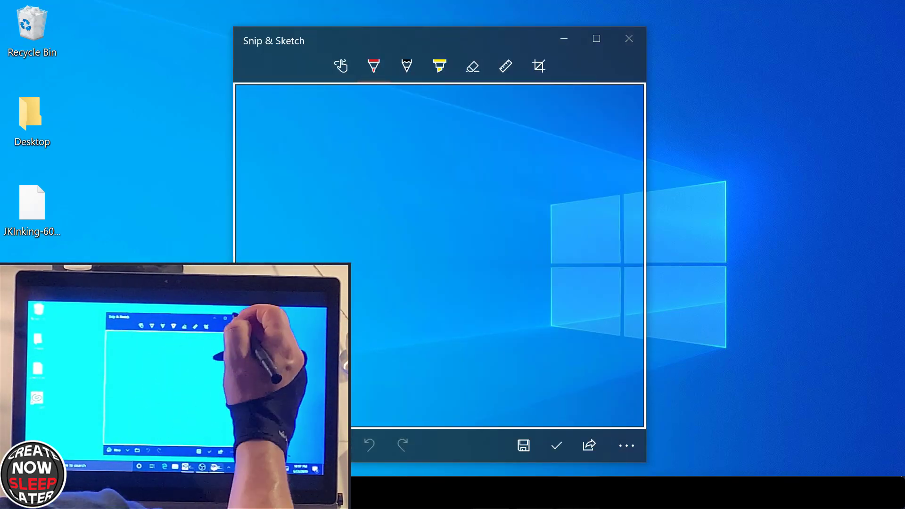
{"action": "left_click", "coordinate": [596, 38]}
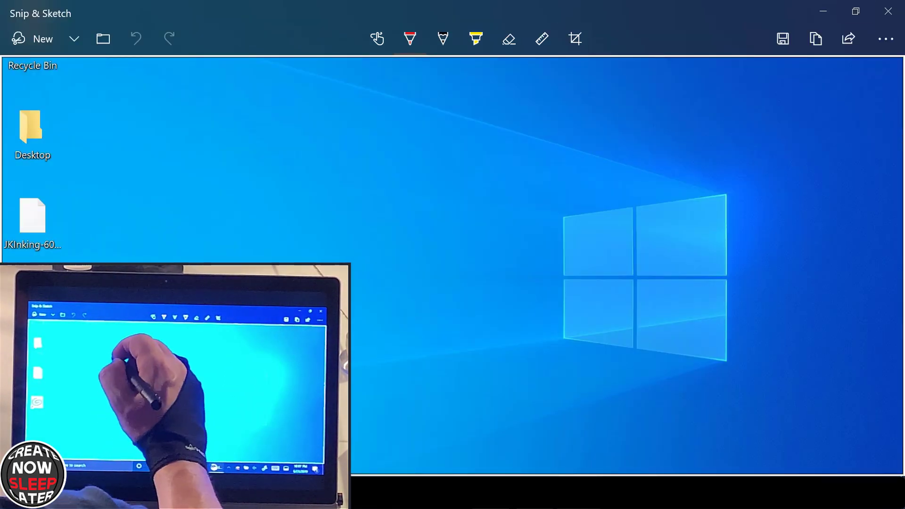
Step: Scribble wavy red pen lines and an arrow-like mark near the Windows logo over the screenshot, and close Snip & Sketch
{"action": "mouse_move", "coordinate": [222, 264]}
{"action": "left_mouse_down"}
{"action": "mouse_move", "coordinate": [266, 156]}
{"action": "mouse_move", "coordinate": [320, 193]}
{"action": "left_mouse_up"}
{"action": "mouse_move", "coordinate": [328, 228]}
{"action": "left_mouse_down"}
{"action": "mouse_move", "coordinate": [404, 250]}
{"action": "mouse_move", "coordinate": [571, 231]}
{"action": "left_mouse_up"}
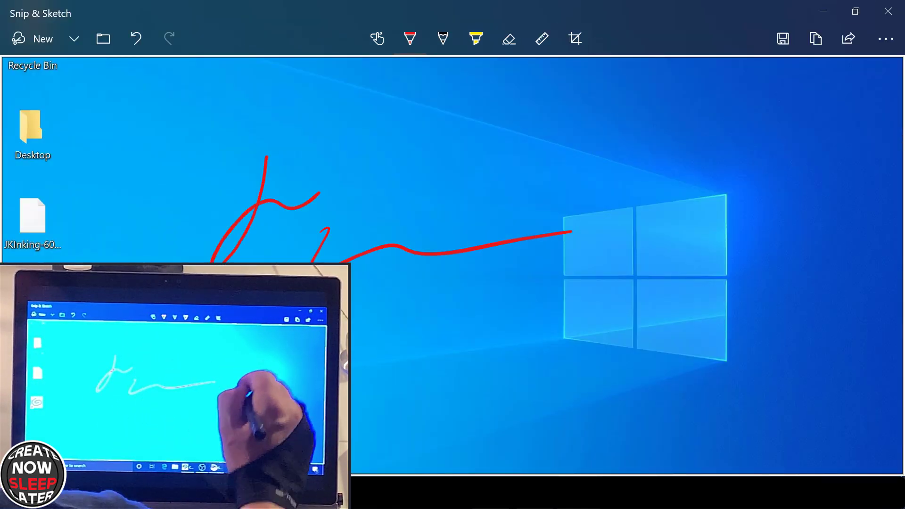
{"action": "left_click_drag", "start_coordinate": [405, 307], "coordinate": [671, 294]}
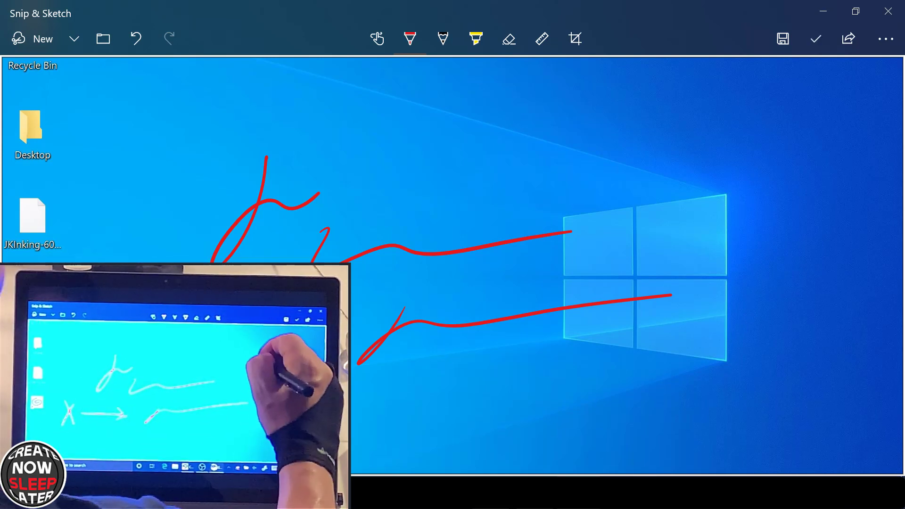
{"action": "mouse_move", "coordinate": [806, 94]}
{"action": "left_mouse_down"}
{"action": "mouse_move", "coordinate": [713, 212]}
{"action": "mouse_move", "coordinate": [717, 177]}
{"action": "left_mouse_up"}
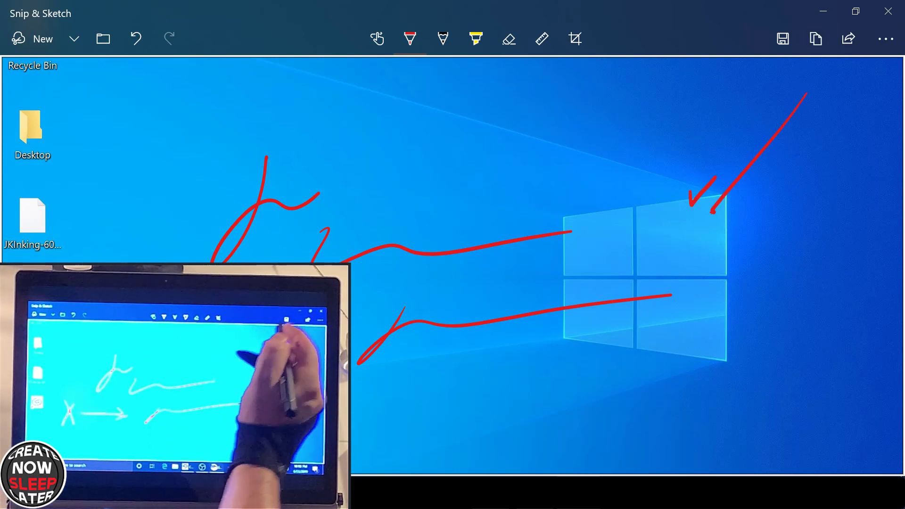
{"action": "left_click", "coordinate": [887, 12]}
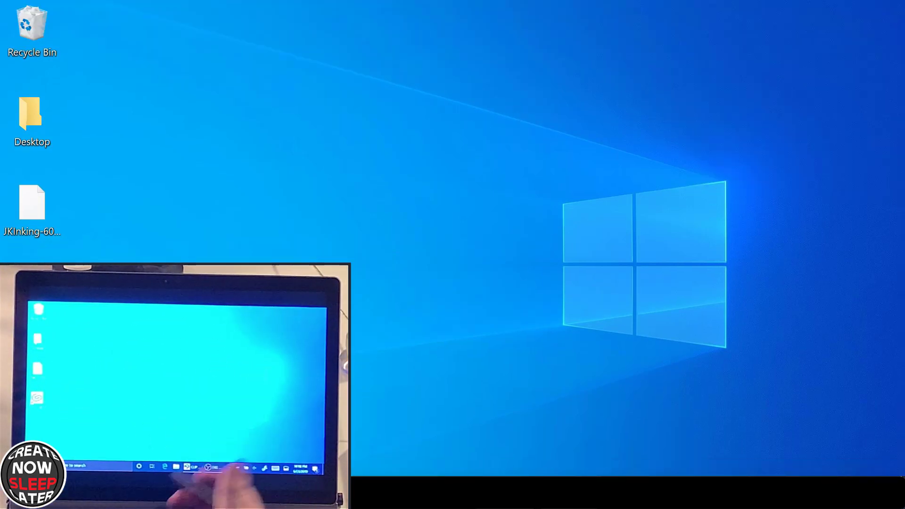